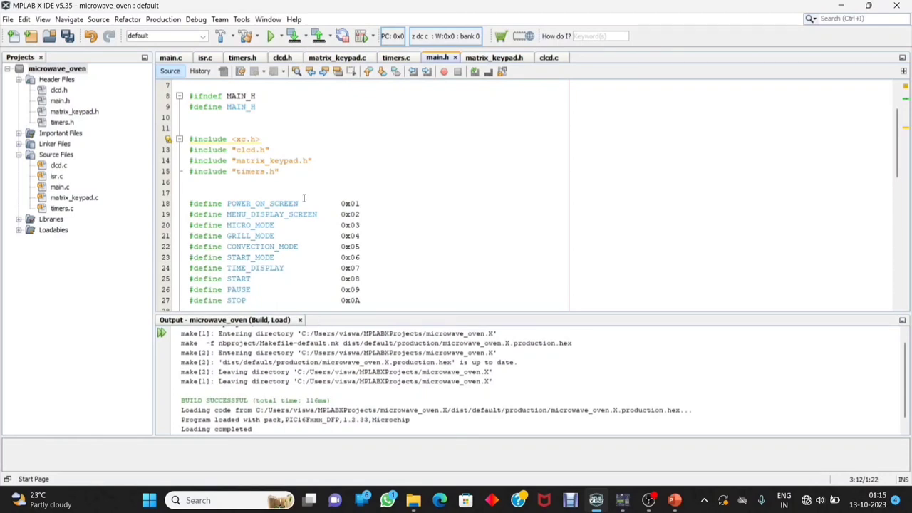
- Examine main.c's initialization, key handling for each oven mode, and the operation_flag switch statement
left_click(178, 60)
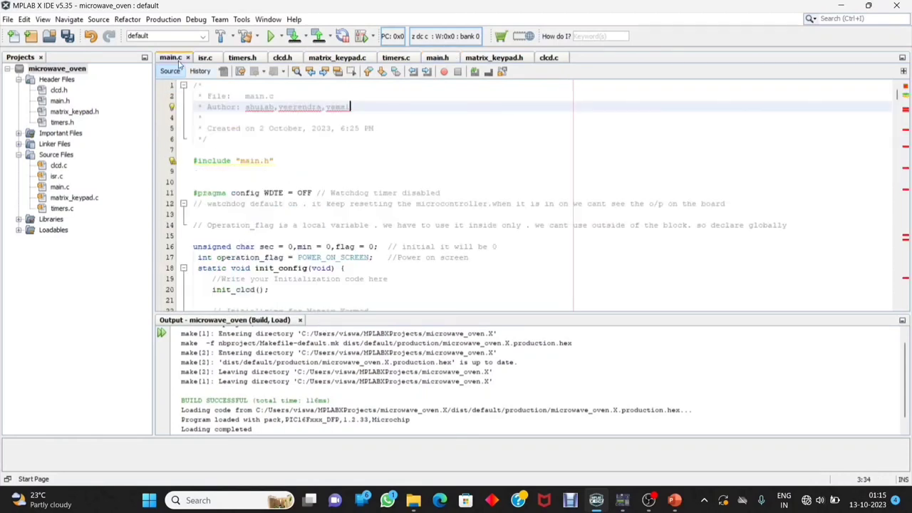
scroll(251, 223, "down", 8)
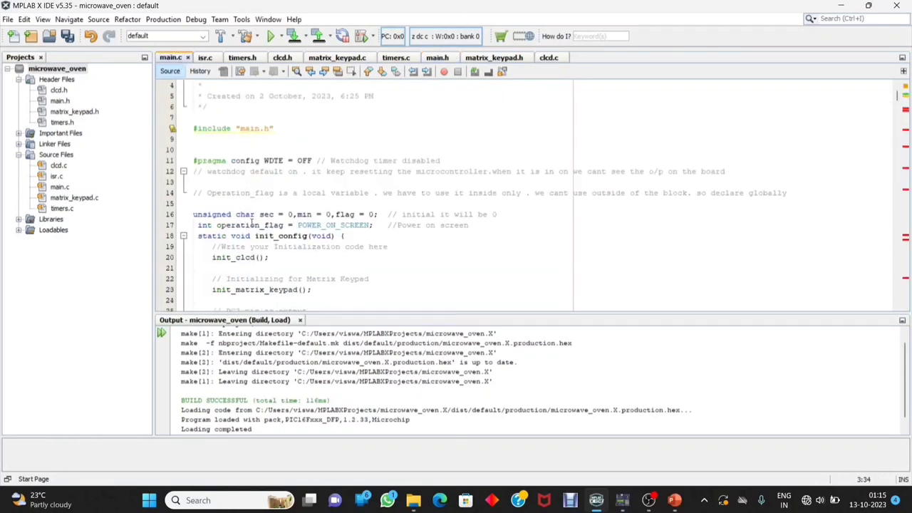
scroll(251, 223, "down", 3)
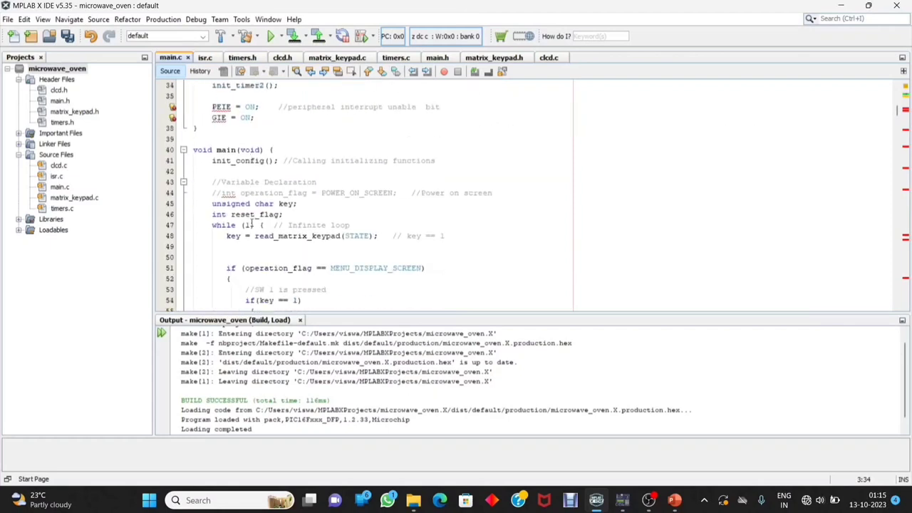
scroll(251, 223, "down", 2)
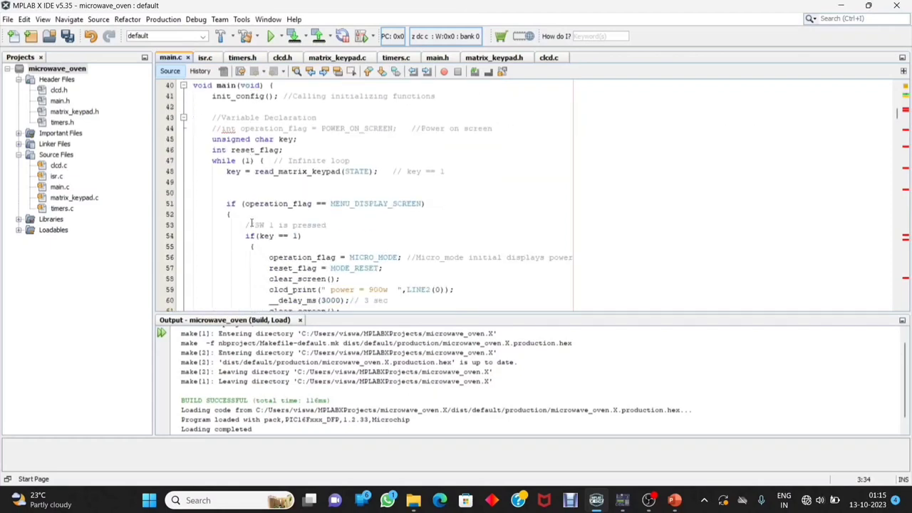
scroll(251, 223, "down", 18)
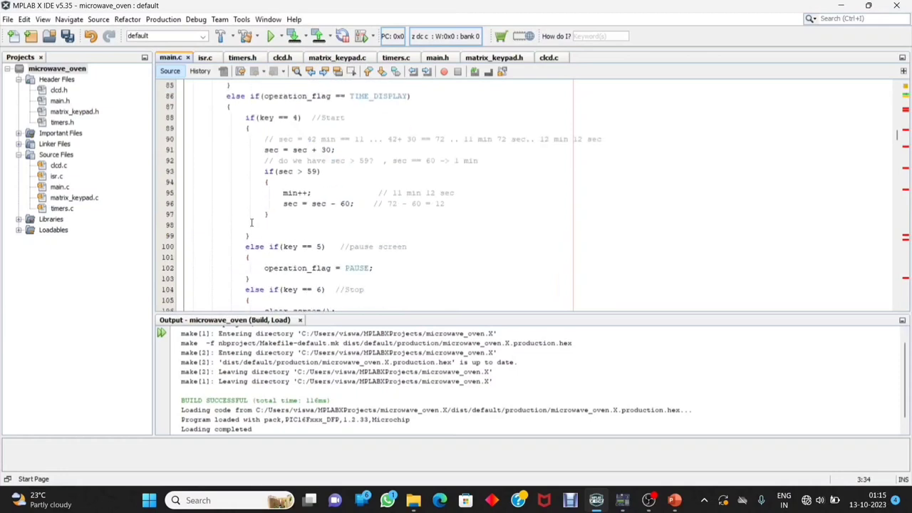
scroll(251, 223, "down", 11)
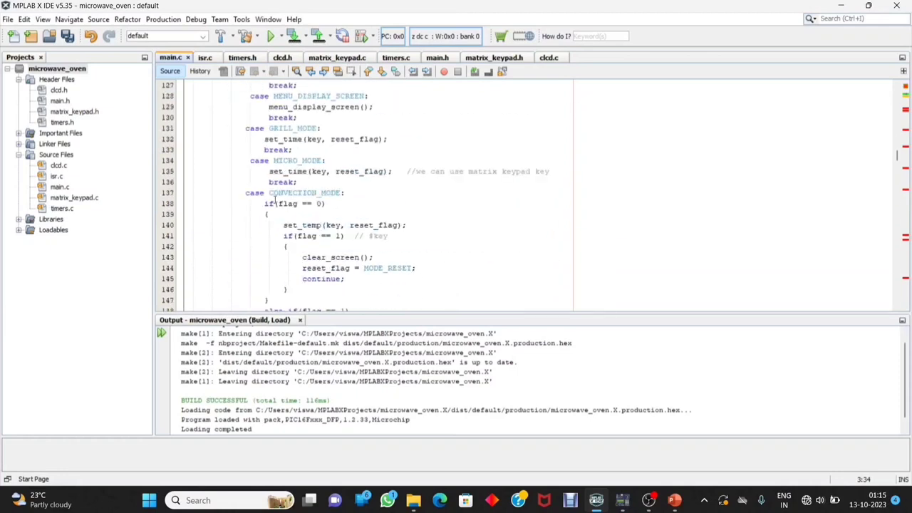
scroll(273, 196, "up", 2)
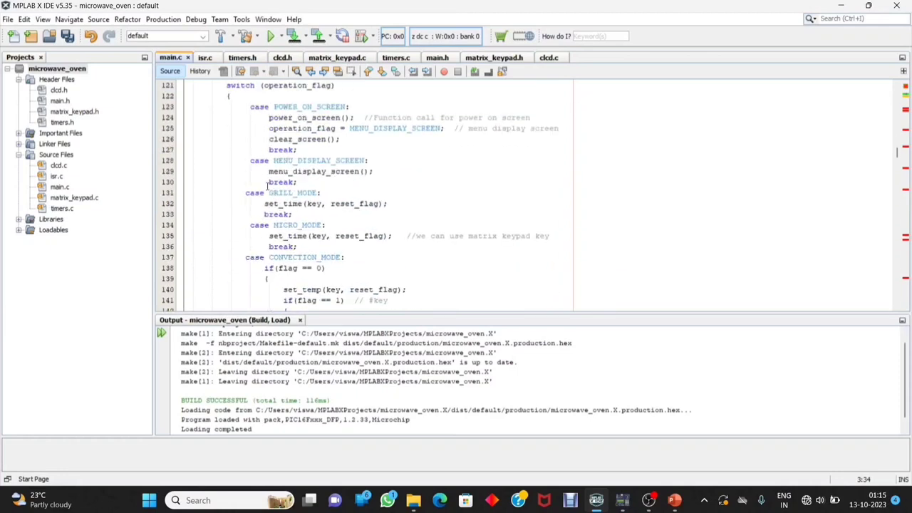
scroll(267, 186, "up", 14)
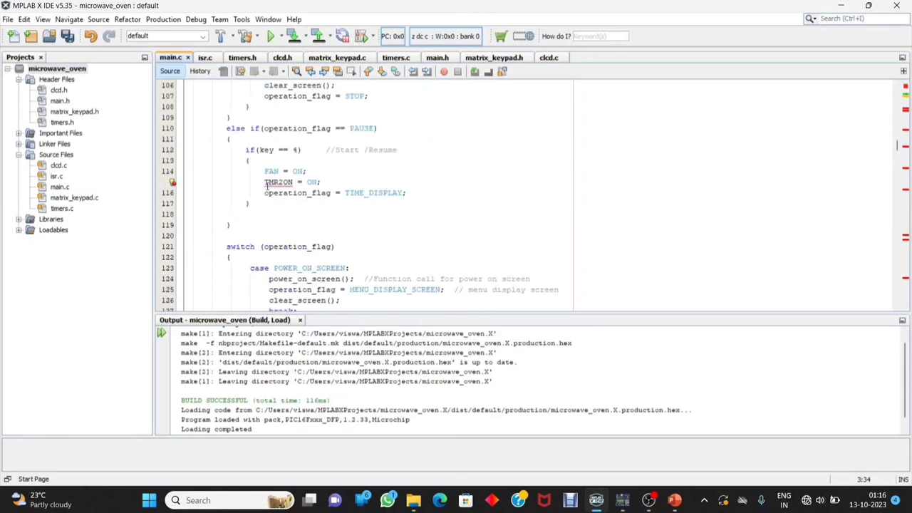
scroll(267, 186, "up", 11)
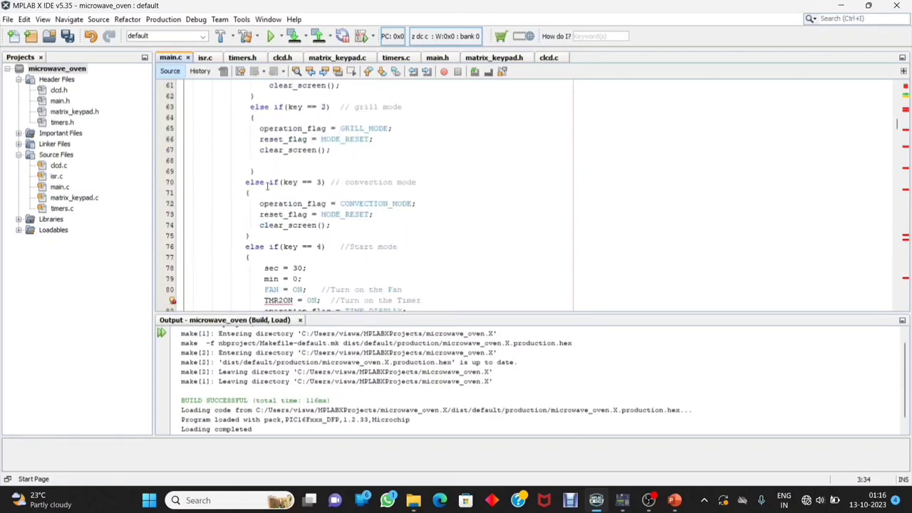
scroll(267, 186, "up", 1)
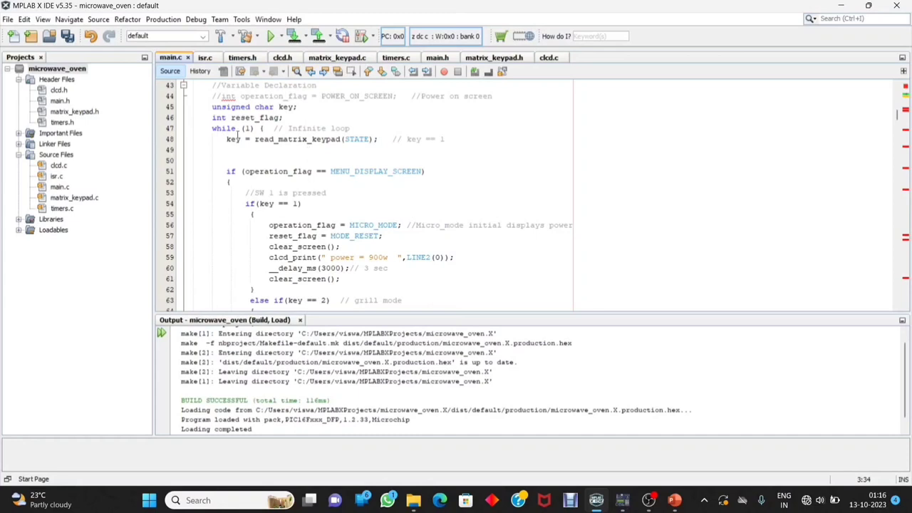
- Build the microwave_oven project, switch to PICSimLab and load microwave_oven.X.production.hex onto the simulated board
right_click(57, 70)
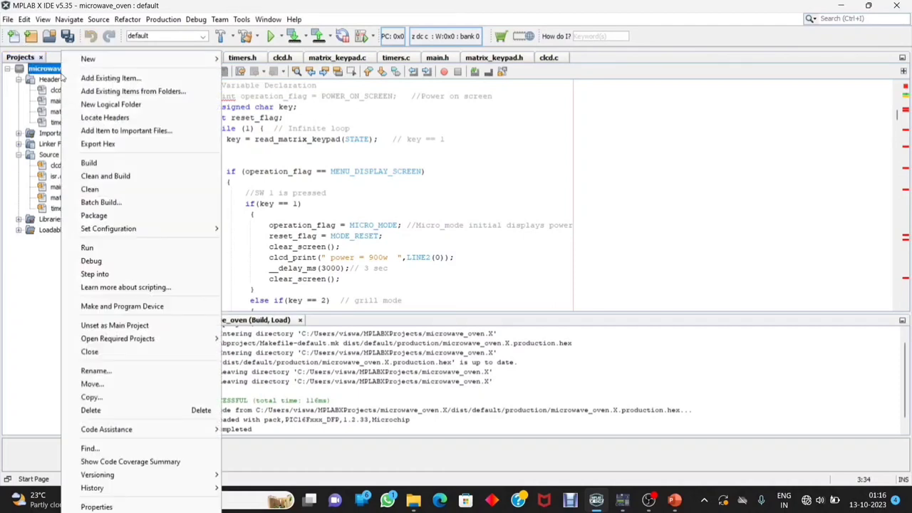
left_click(89, 163)
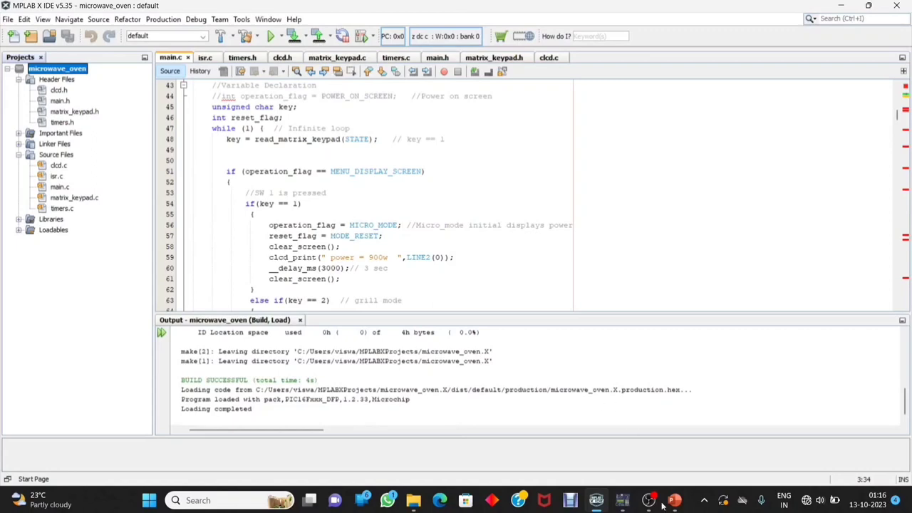
left_click(624, 500)
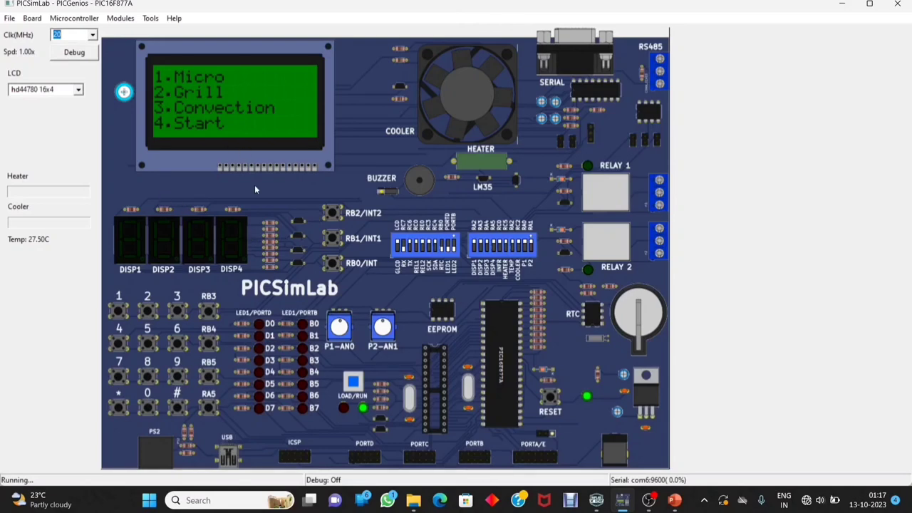
left_click(9, 18)
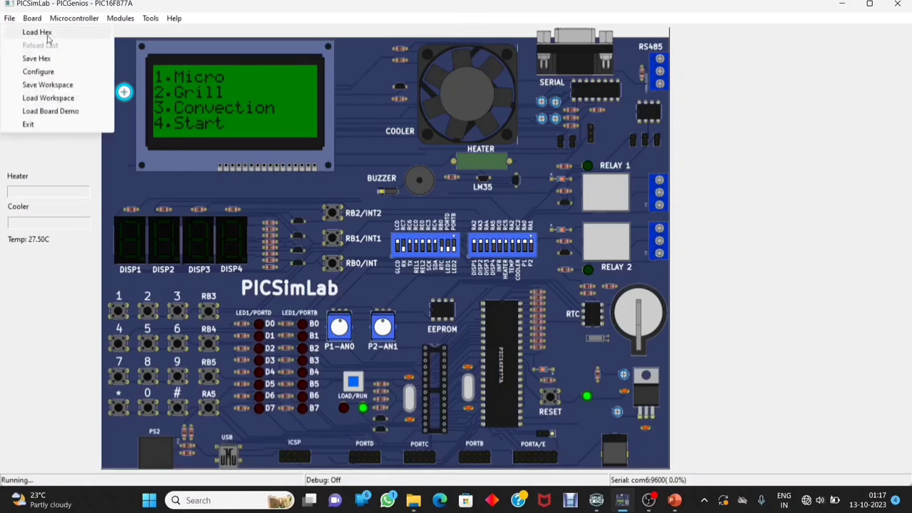
left_click(48, 36)
left_click(171, 129)
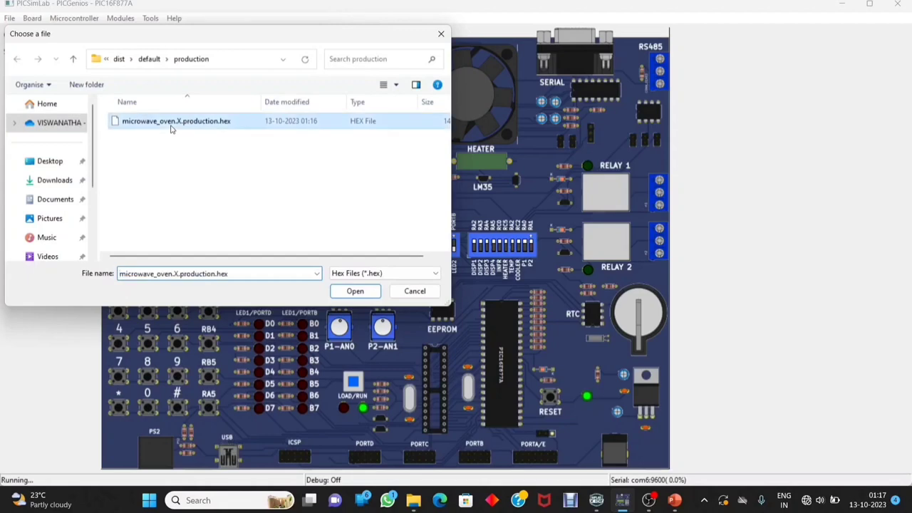
left_click(355, 292)
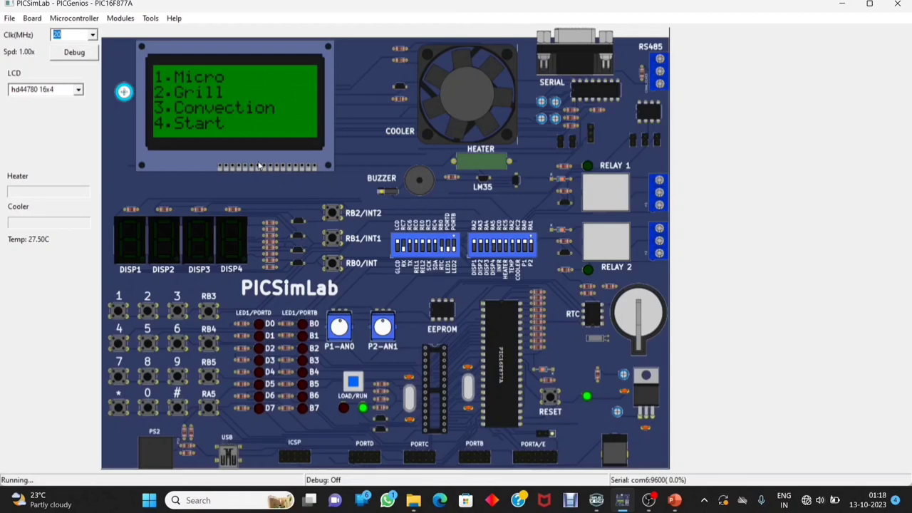
- Select Micro mode on the simulated keypad, set the cooking time to 12:50 entering seconds before minutes, and start it
left_click(119, 311)
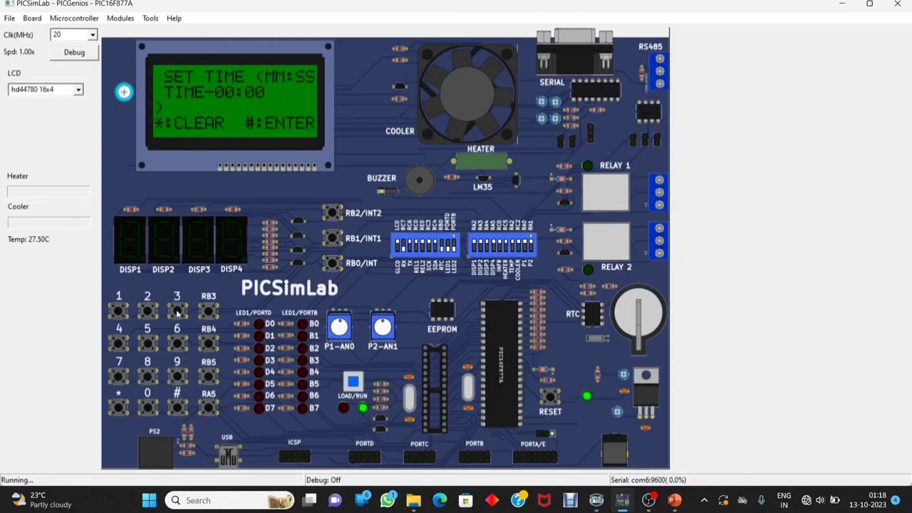
left_click(148, 342)
left_click(148, 404)
left_click(118, 311)
left_click(146, 313)
left_click(178, 408)
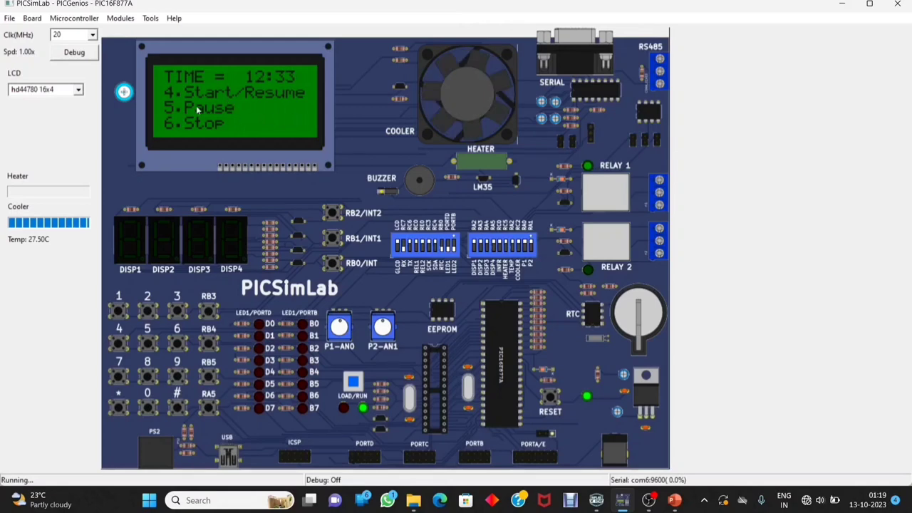
- Test the running Micro countdown by pausing, resuming and stopping it
left_click(148, 344)
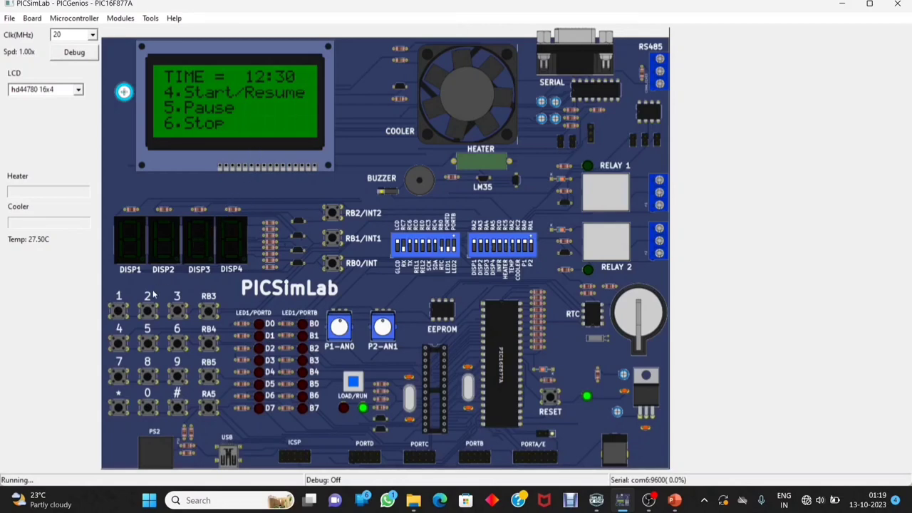
left_click(119, 346)
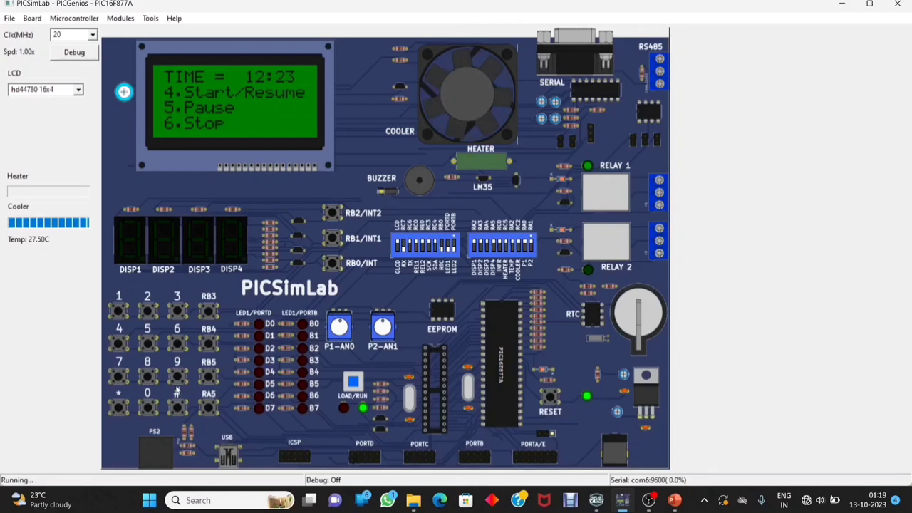
left_click(176, 346)
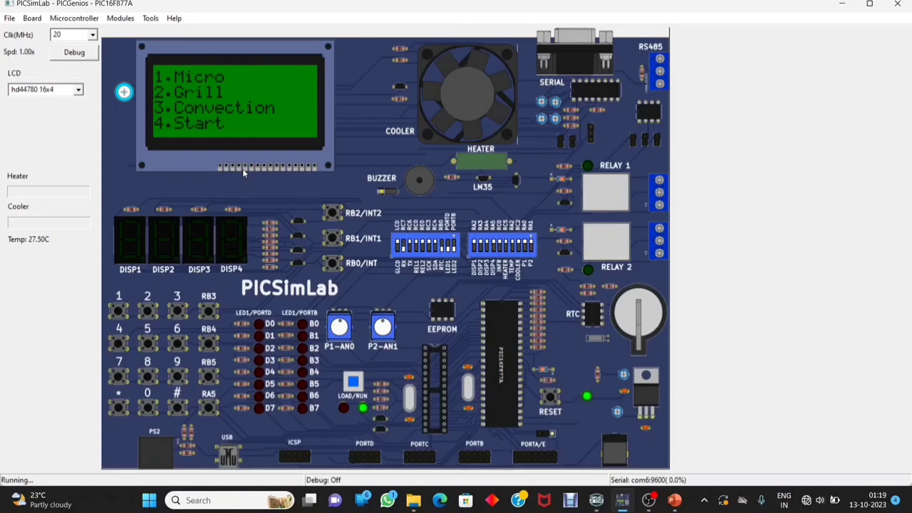
- Run Grill mode with a cooking time of 15:40, entering seconds before minutes, and stop the countdown
left_click(147, 316)
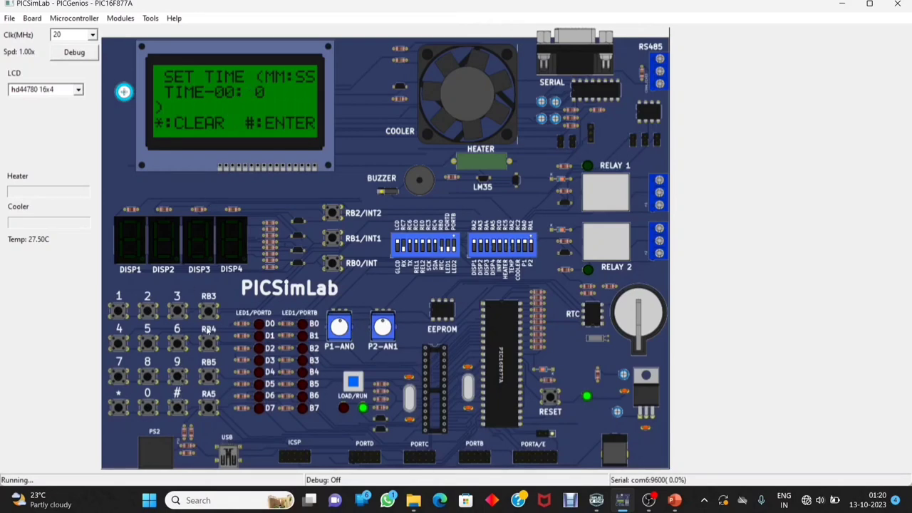
left_click(120, 345)
left_click(148, 407)
left_click(121, 313)
left_click(148, 345)
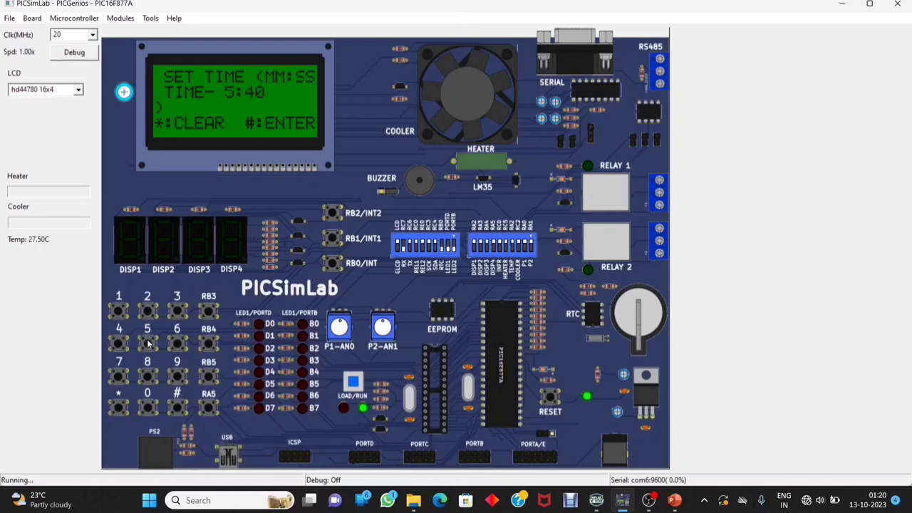
left_click(179, 409)
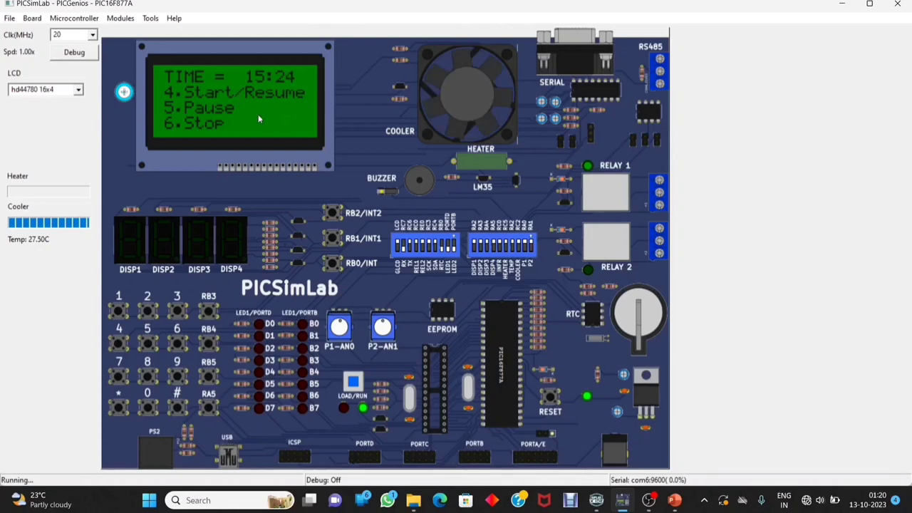
left_click(176, 344)
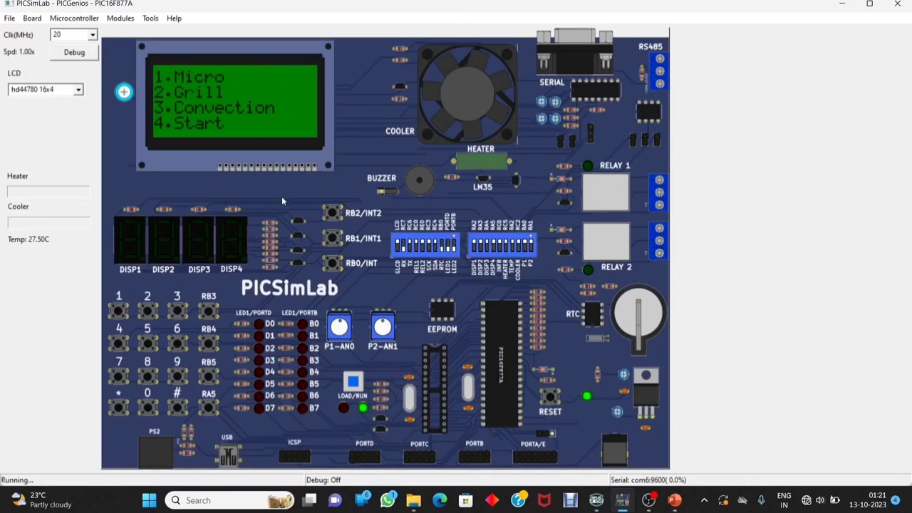
- Select Convection mode and confirm a temperature of 10 °C
left_click(179, 313)
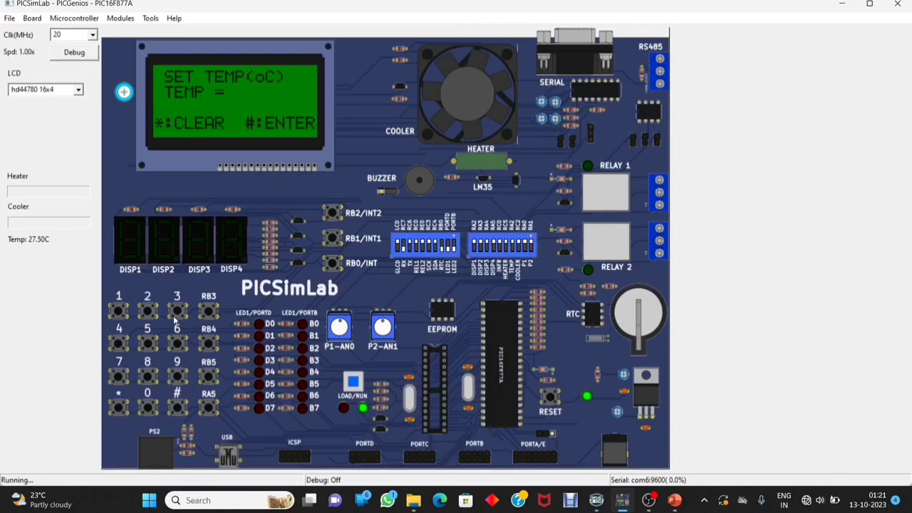
left_click(119, 312)
left_click(148, 408)
left_click(178, 409)
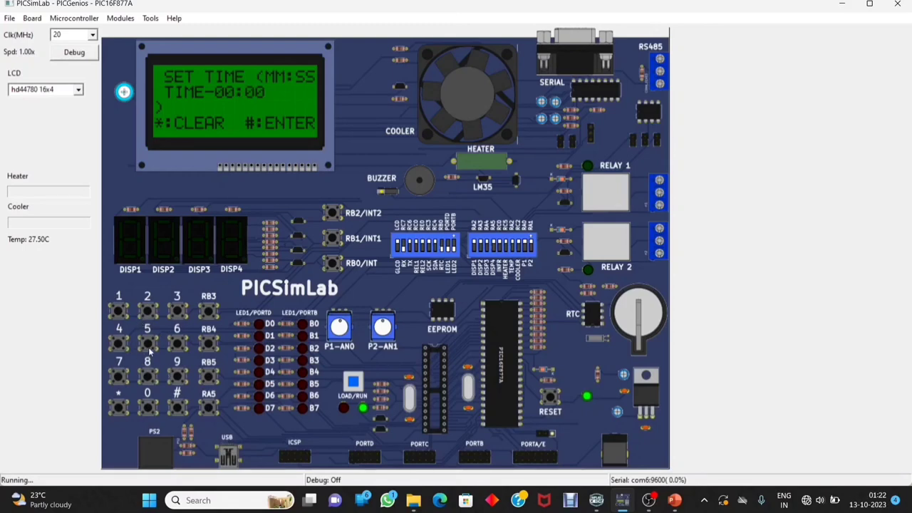
- Set the convection cooking time to 10 seconds and run the countdown
left_click(118, 310)
left_click(147, 405)
left_click(182, 412)
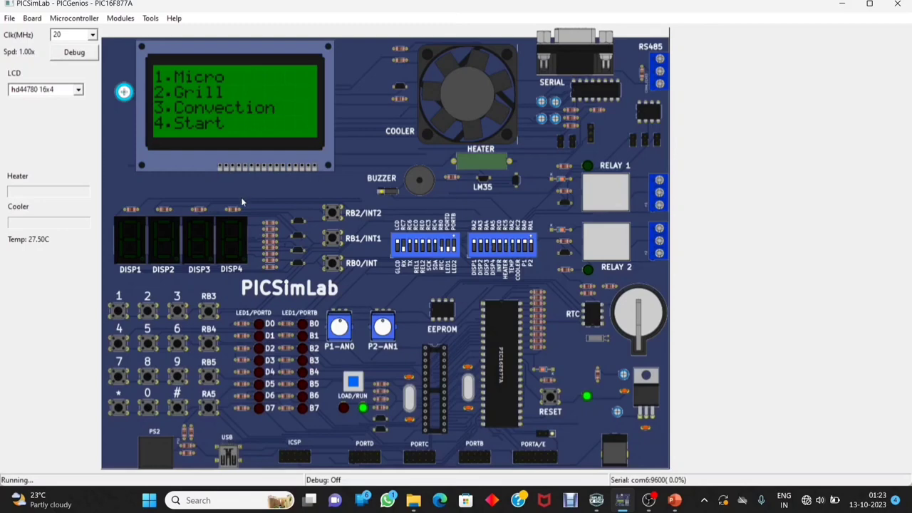
- Quick-start the oven with the Start option, extend the countdown, and stop it
left_click(118, 342)
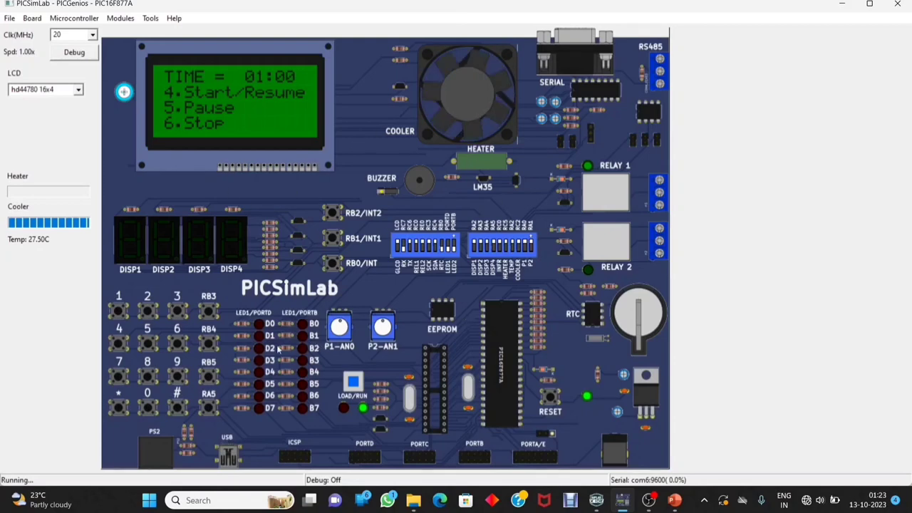
left_click(176, 344)
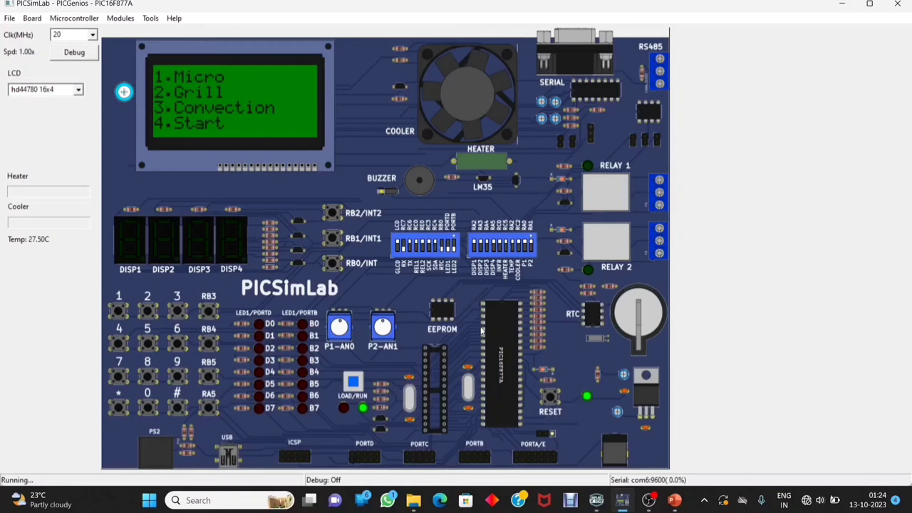
- Switch to the PowerPoint presentation, start its slide show and advance to the Micro Controllers slide
left_click(675, 500)
key("F5")
key("Right")
key("Right")
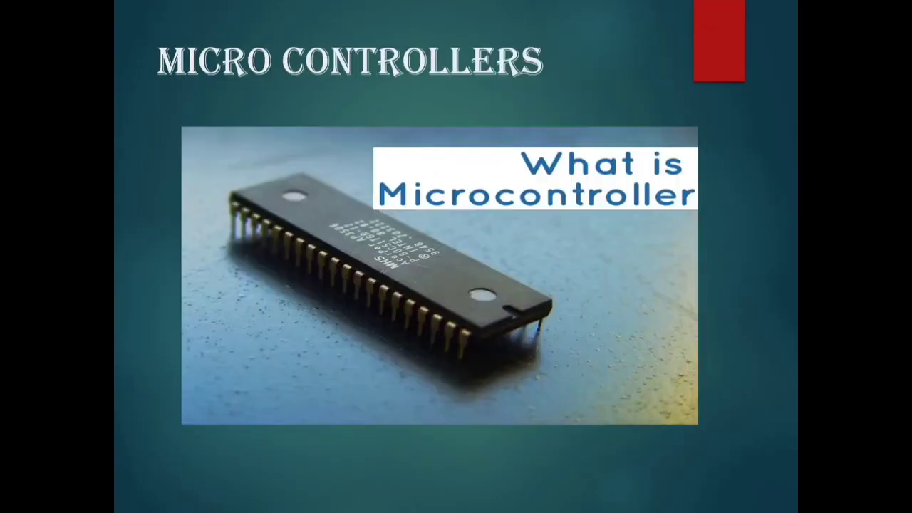